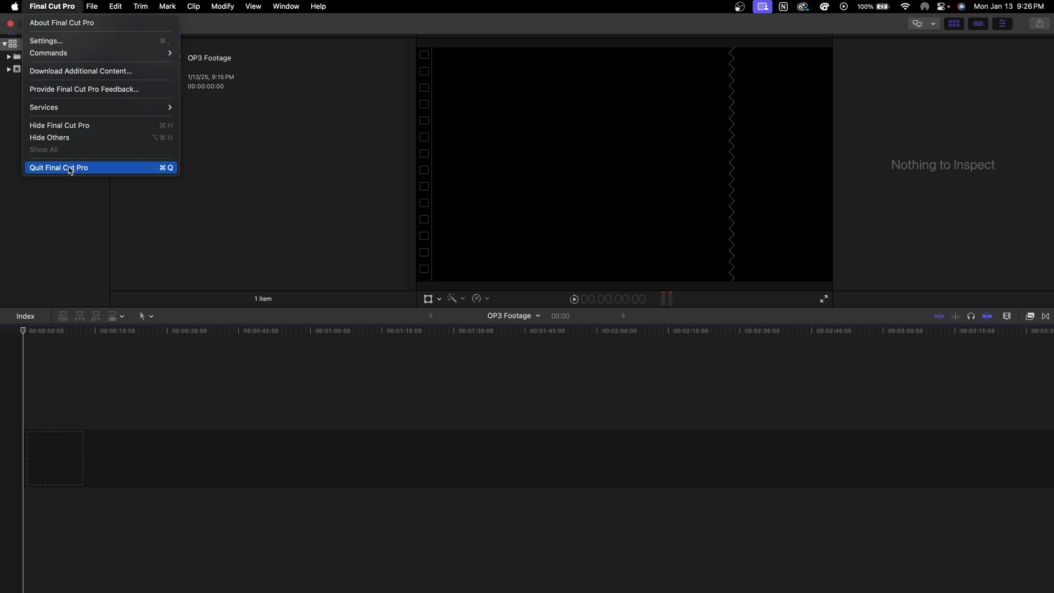
Step: Quit Final Cut Pro to return to the bare Finder desktop
left_click(71, 168)
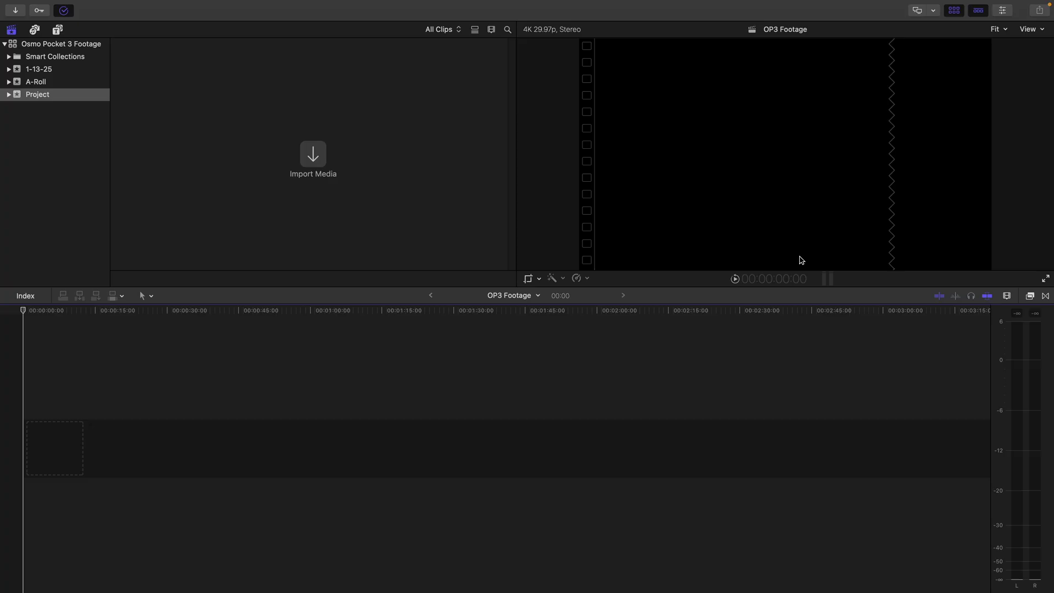
key("super+i")
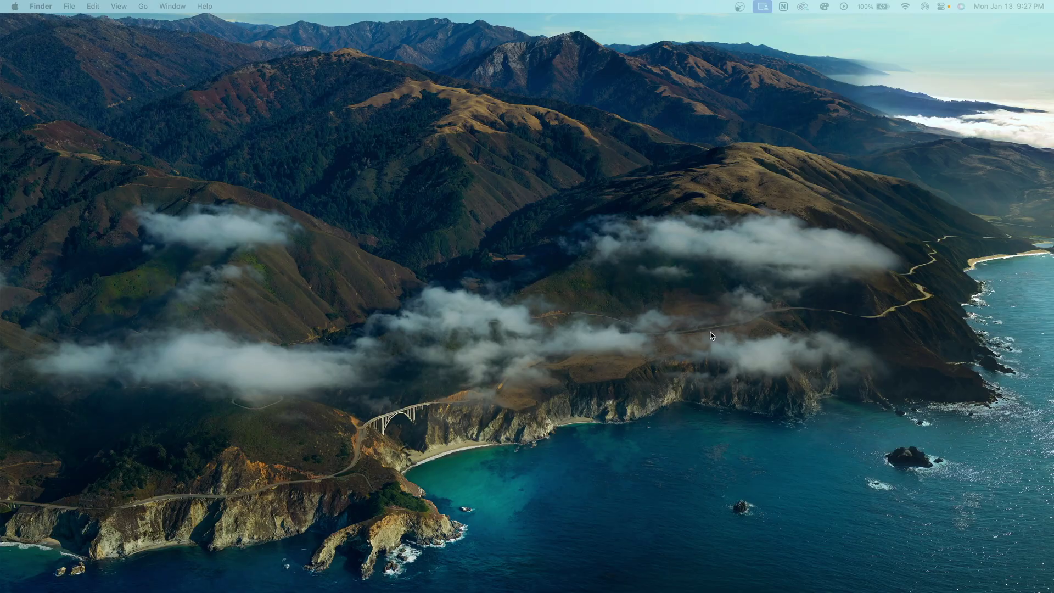
Step: Add a desktop folder named 'Osmo pocket 3 footage' and an untitled folder on Samsung_T5
right_click(711, 335)
left_click(720, 339)
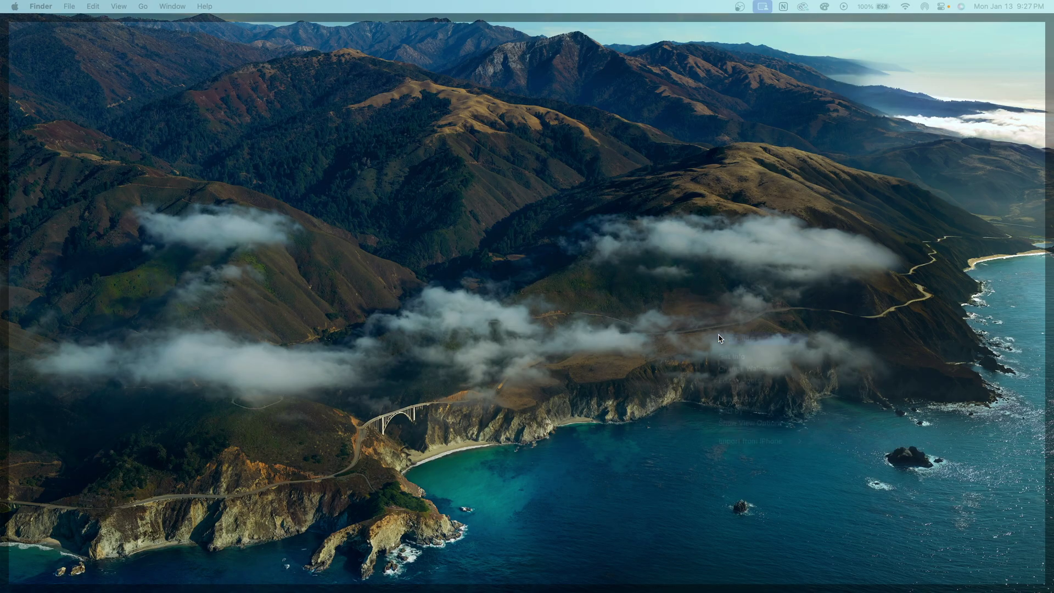
left_click(709, 352)
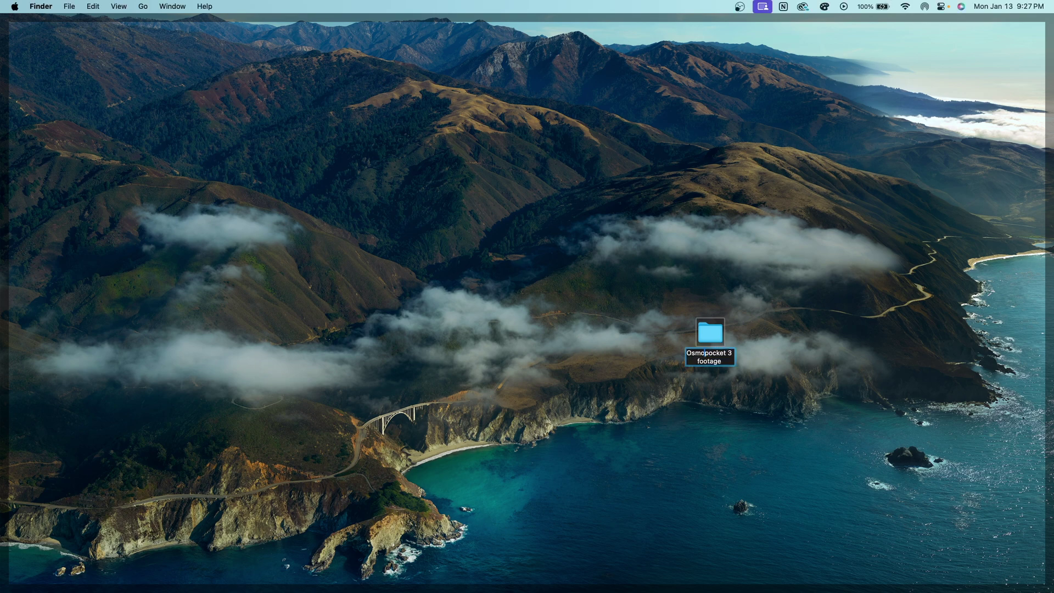
key("Return")
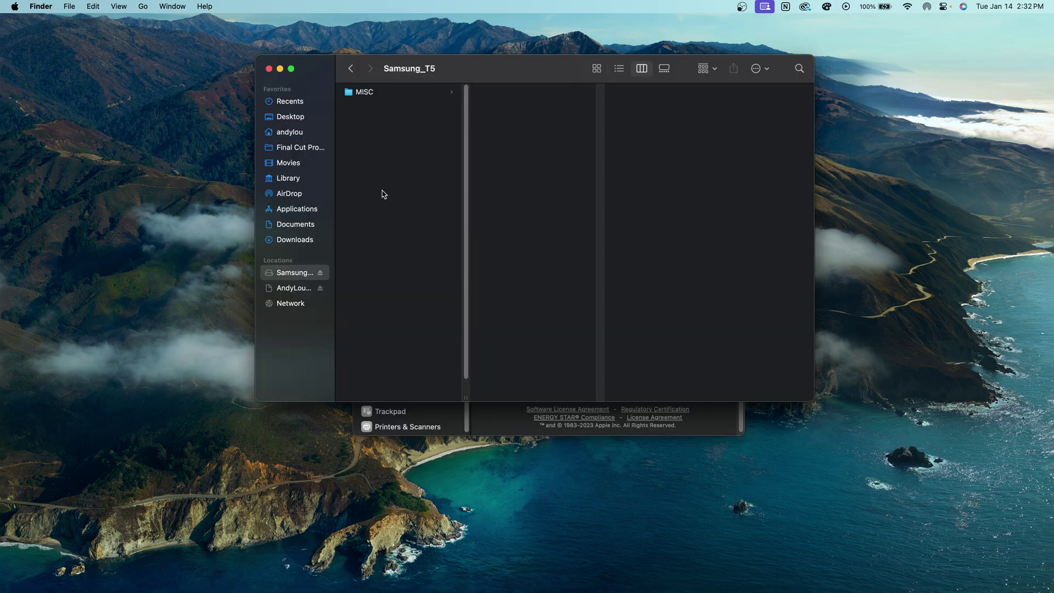
right_click(383, 193)
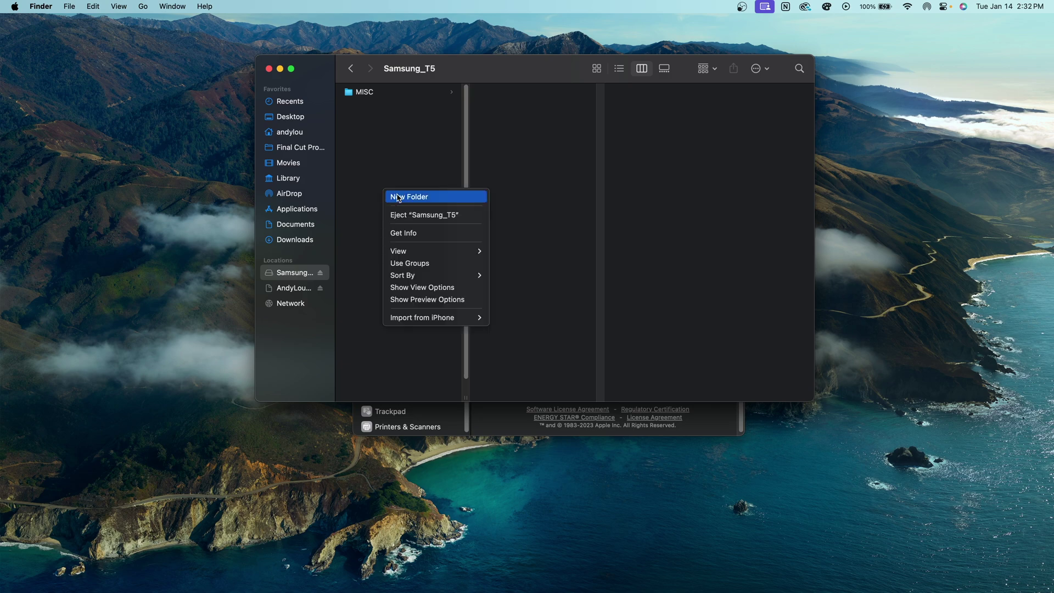
left_click(399, 197)
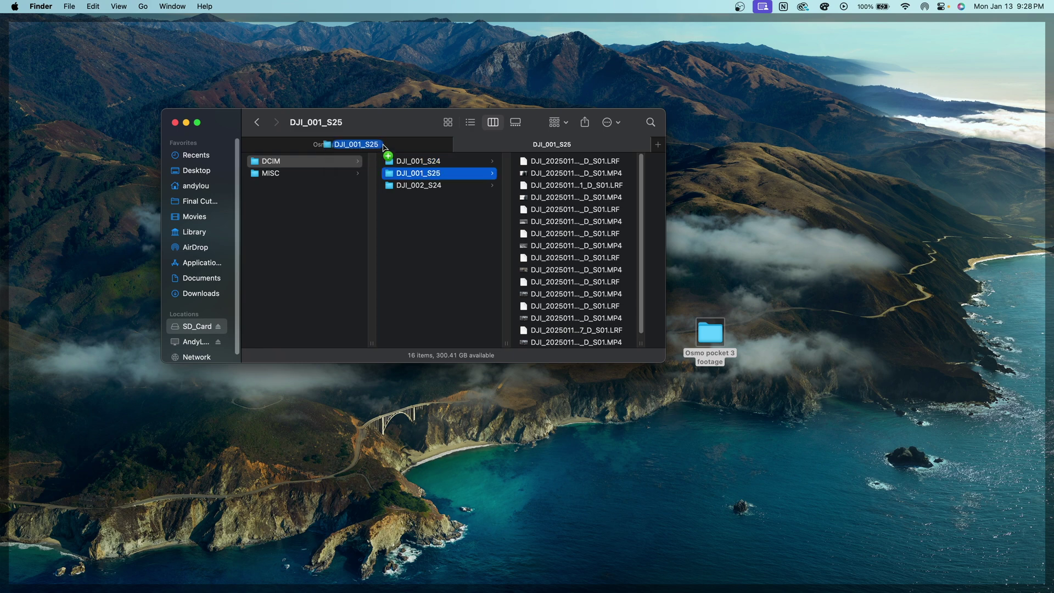
Step: Copy the two DJI folders from DCIM into the 'Osmo pocket 3 footage' desktop folder
left_click_drag(384, 147, 384, 145)
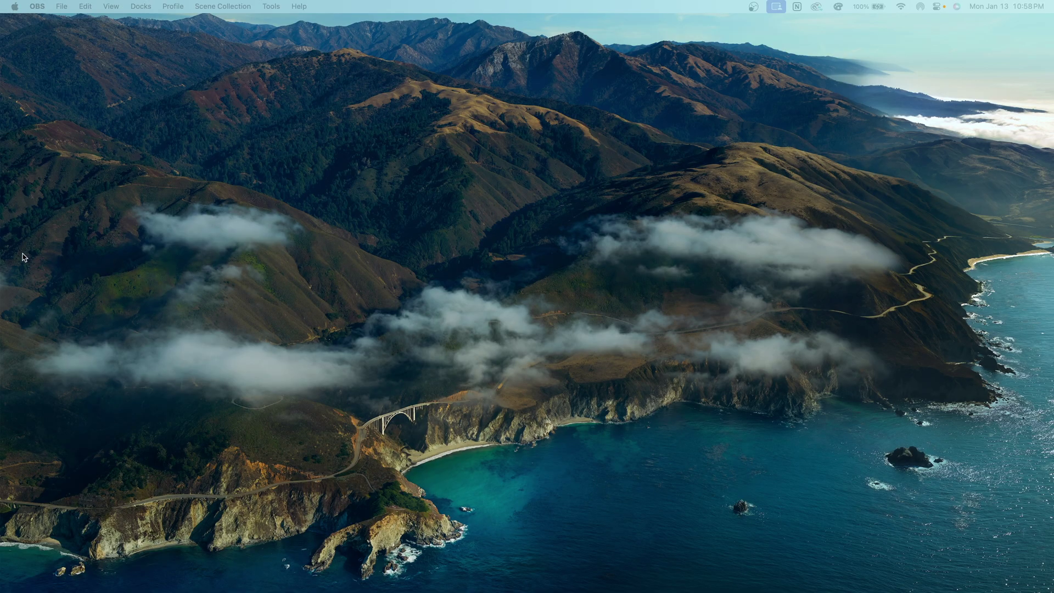
Step: Select the A-Roll event and switch Final Cut Pro to full screen
mouse_move(1, 256)
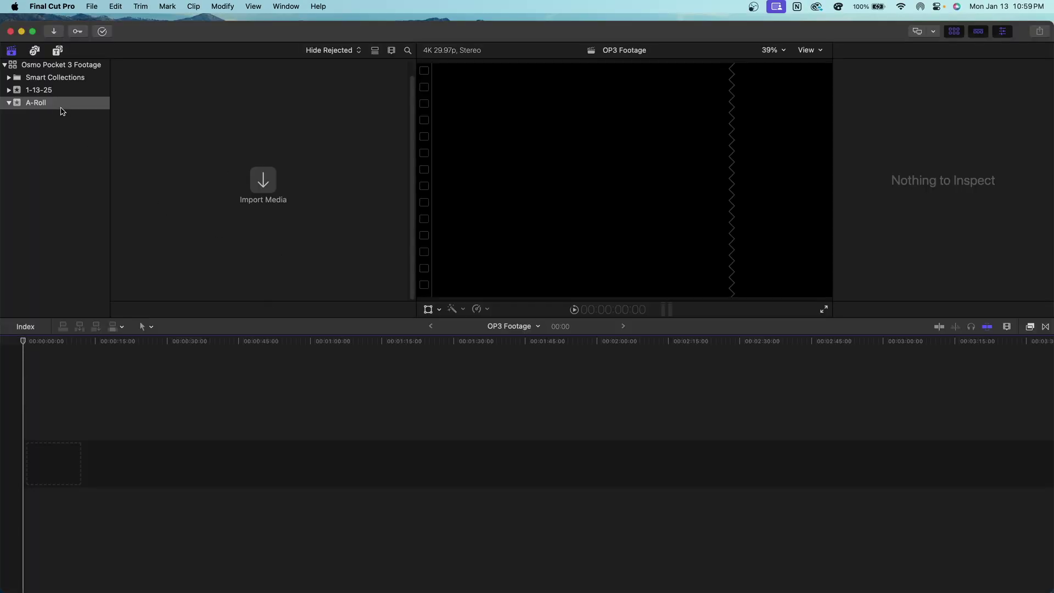
left_click(61, 107)
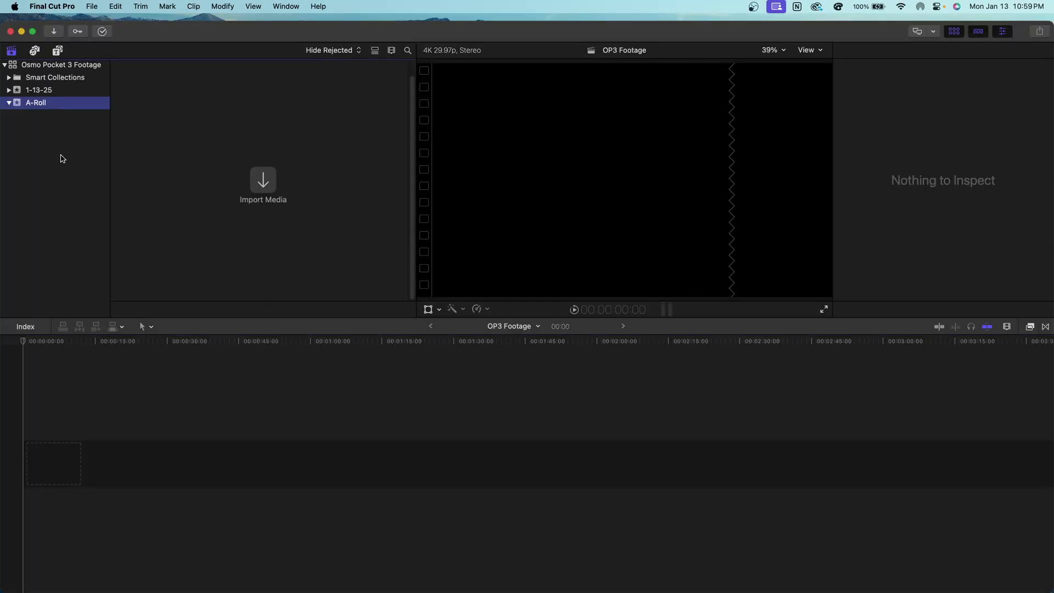
key("ctrl+super+f")
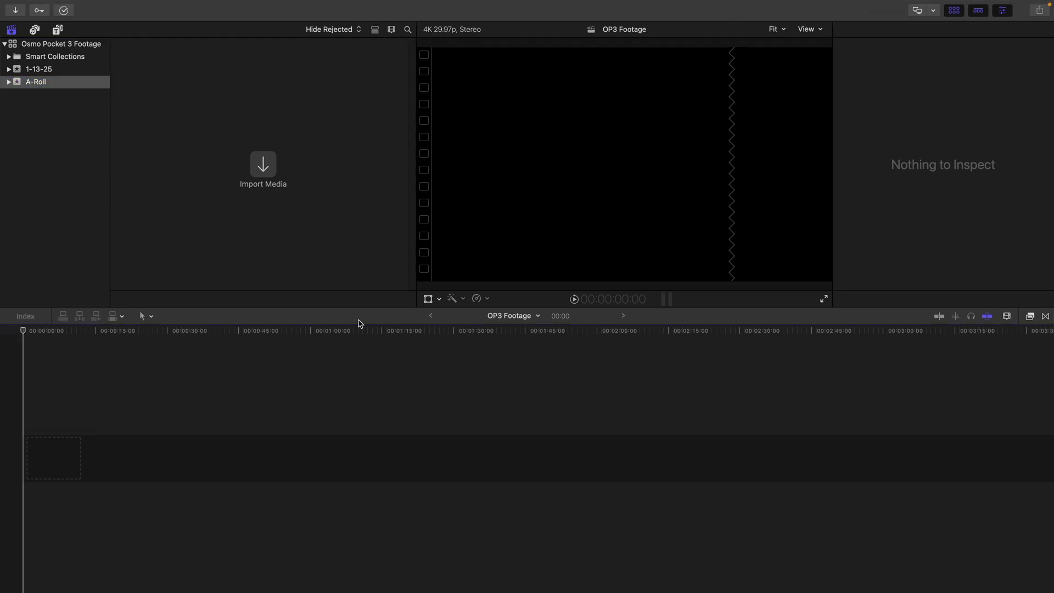
Step: Bring up the Media Import window for the A-Roll event
key("super+i")
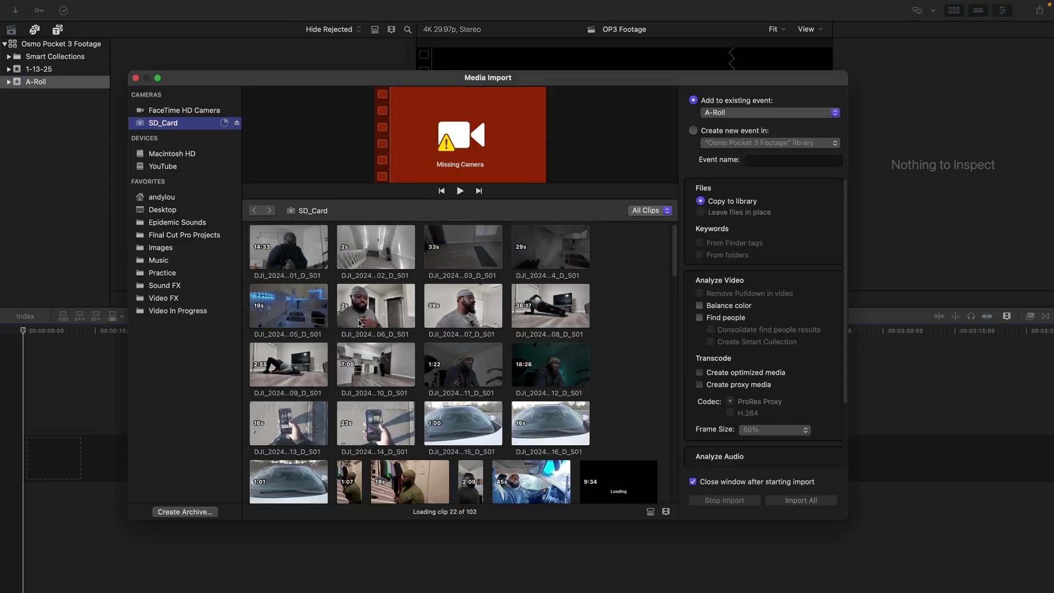
key("Escape")
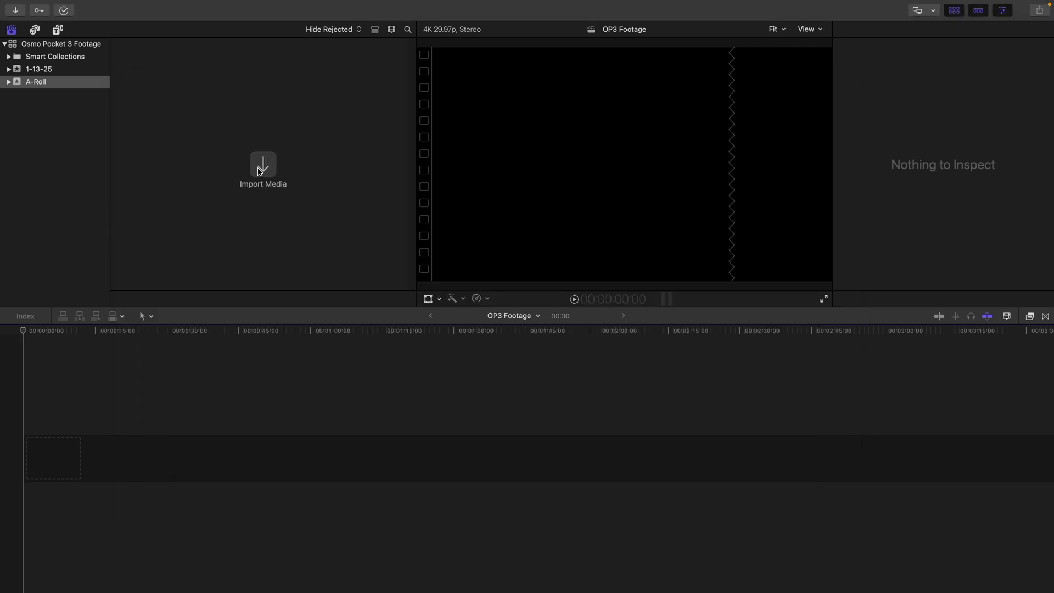
left_click(263, 165)
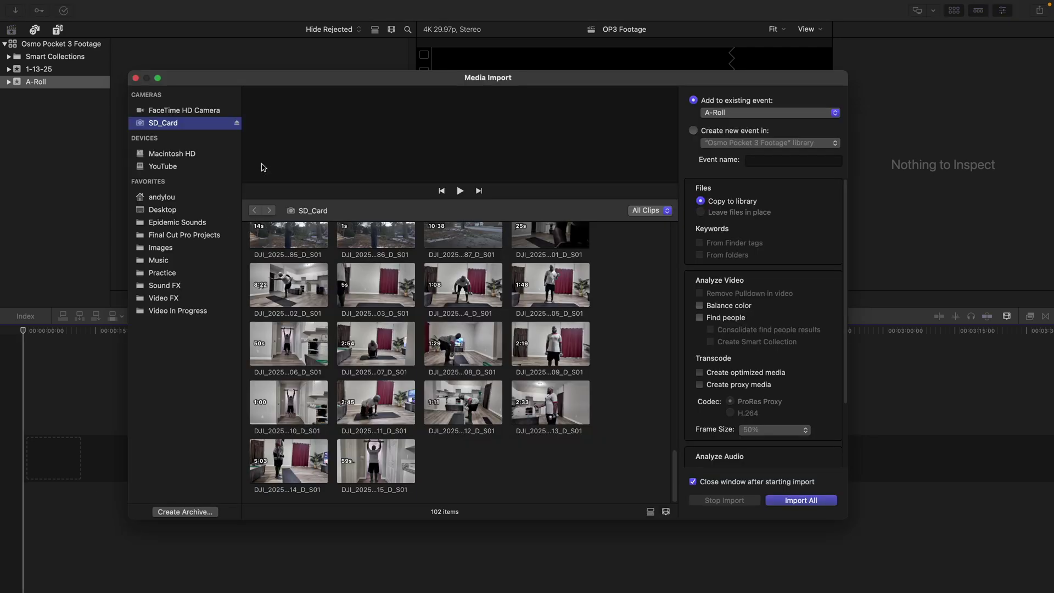
left_click(136, 79)
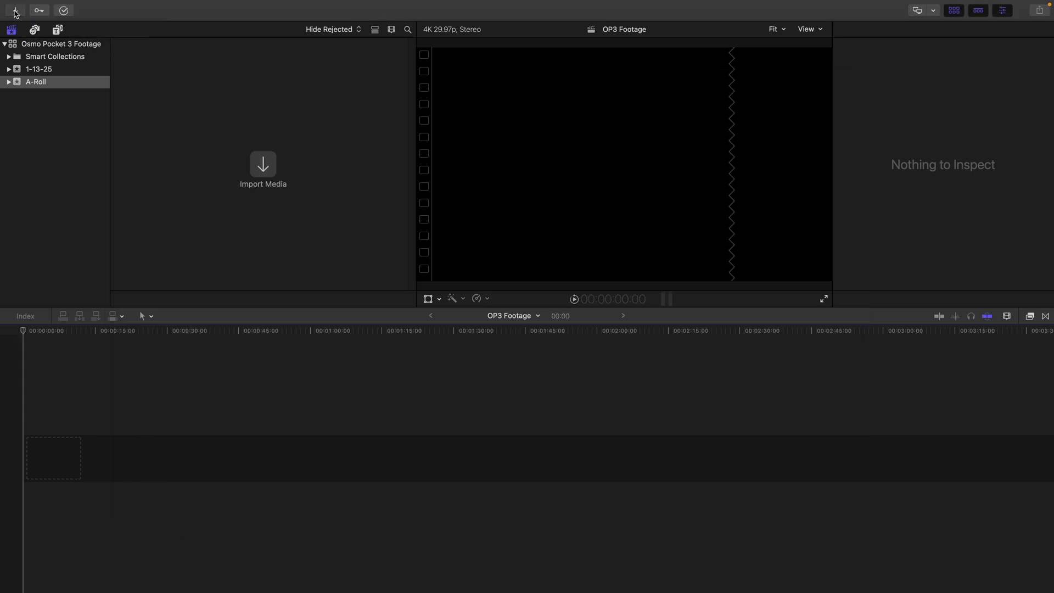
left_click(15, 11)
Step: Favorite the Desktop's 'Osmo pocket 3 footage' folder in Media Import and open it to DJI_001_S25
left_click(164, 210)
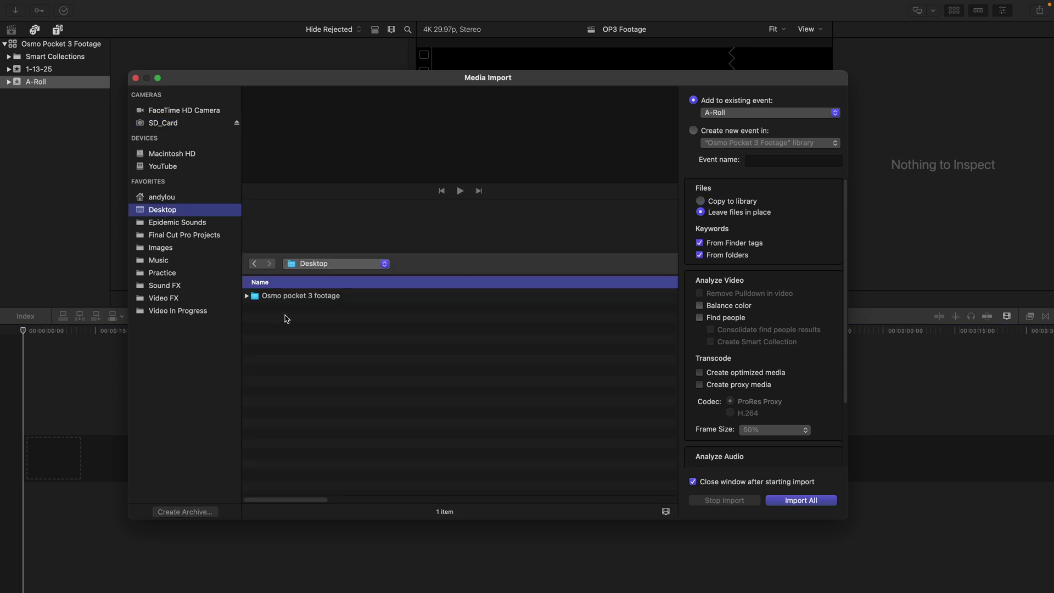
left_click(302, 297)
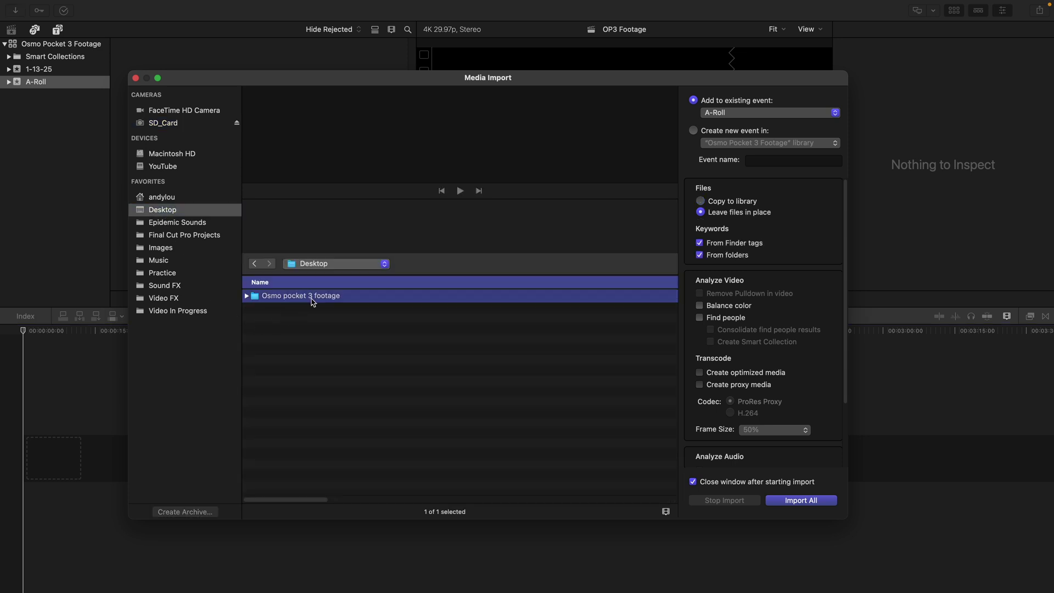
right_click(312, 302)
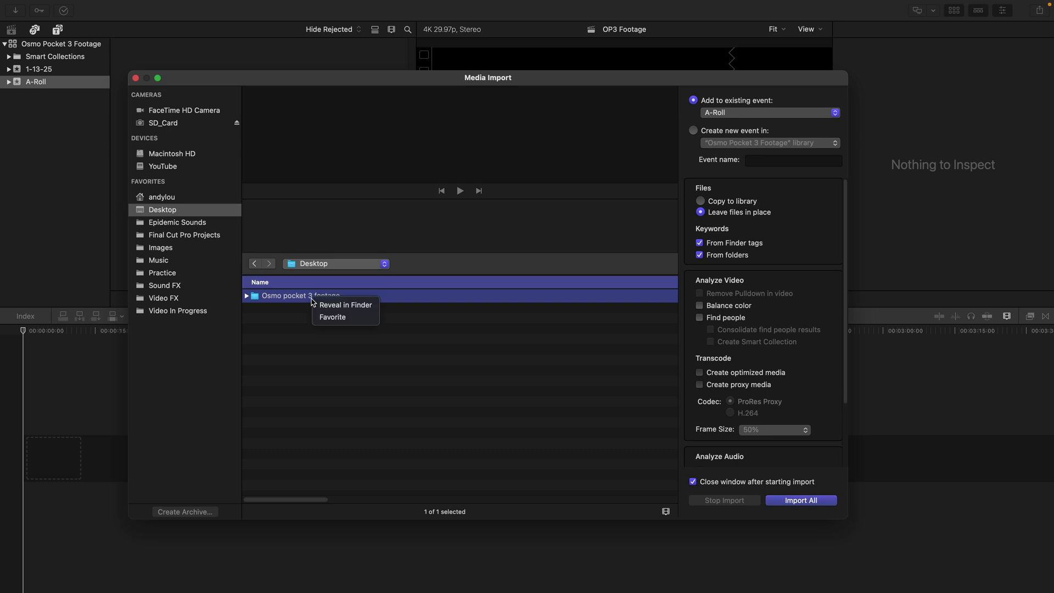
left_click(342, 323)
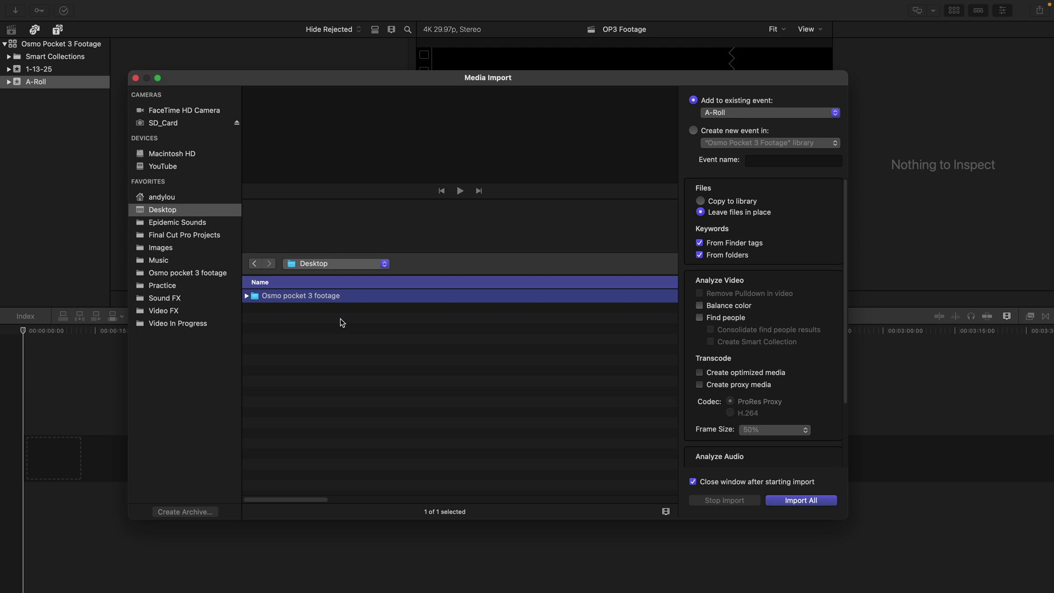
left_click(213, 274)
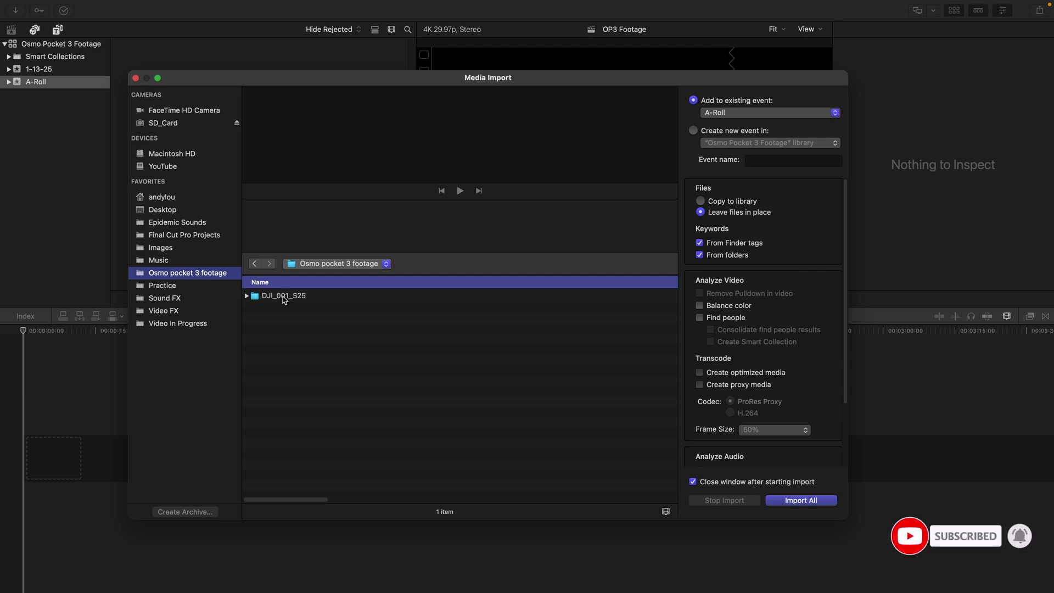
left_click(284, 297)
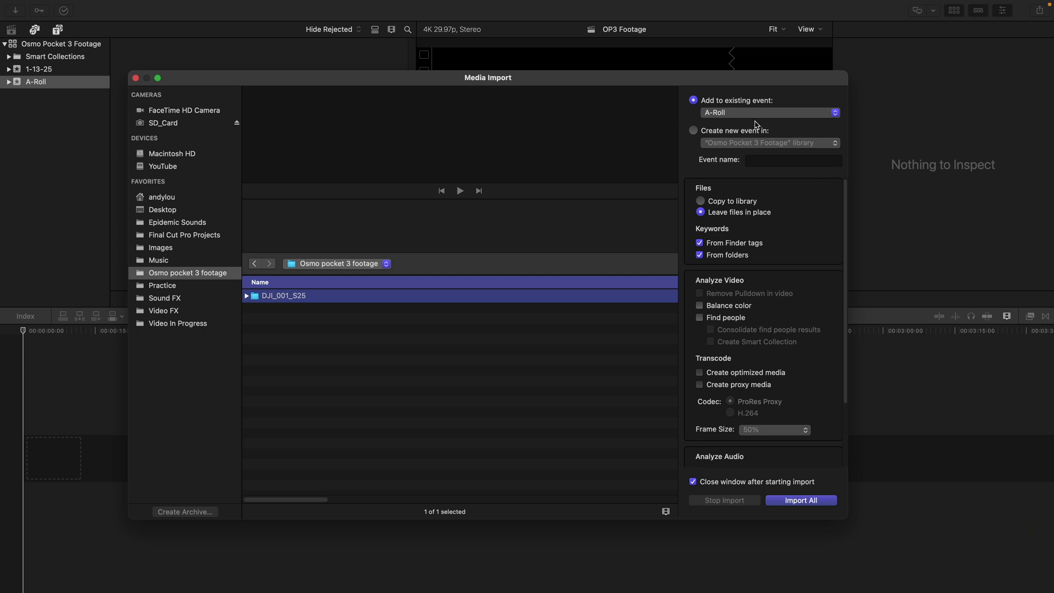
left_click(835, 112)
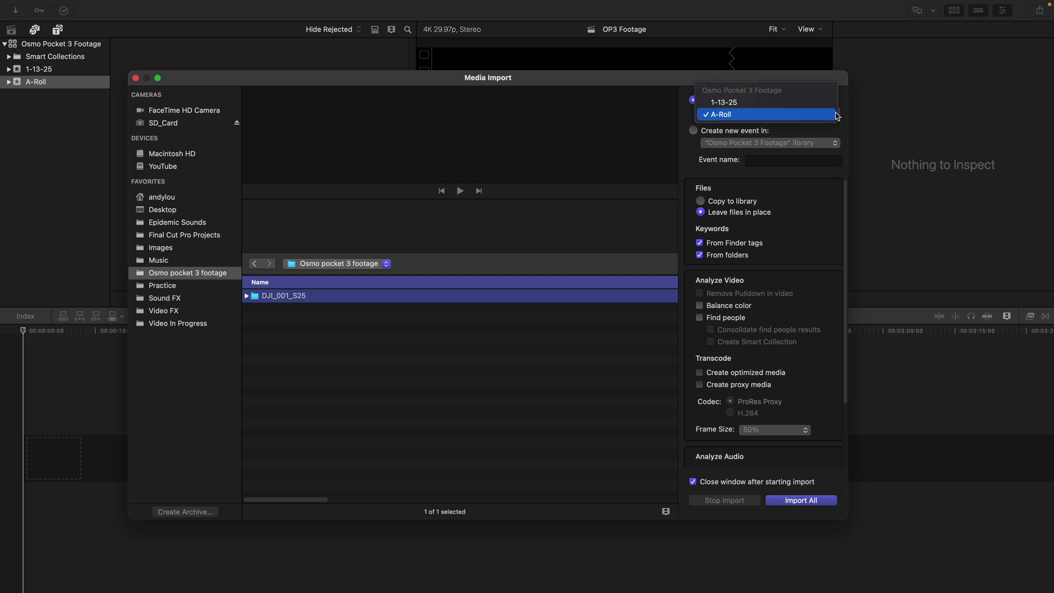
left_click(834, 114)
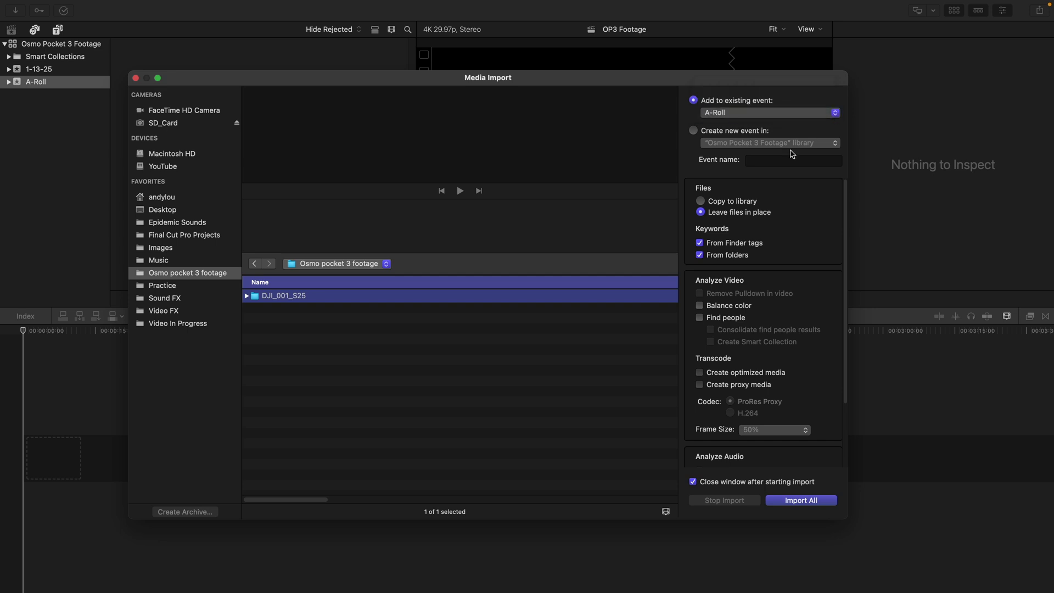
left_click(694, 132)
Step: Expand DJI_001_S25 and select MP4 clips including 0085, 0087, 0083 and 0081
left_click(254, 296)
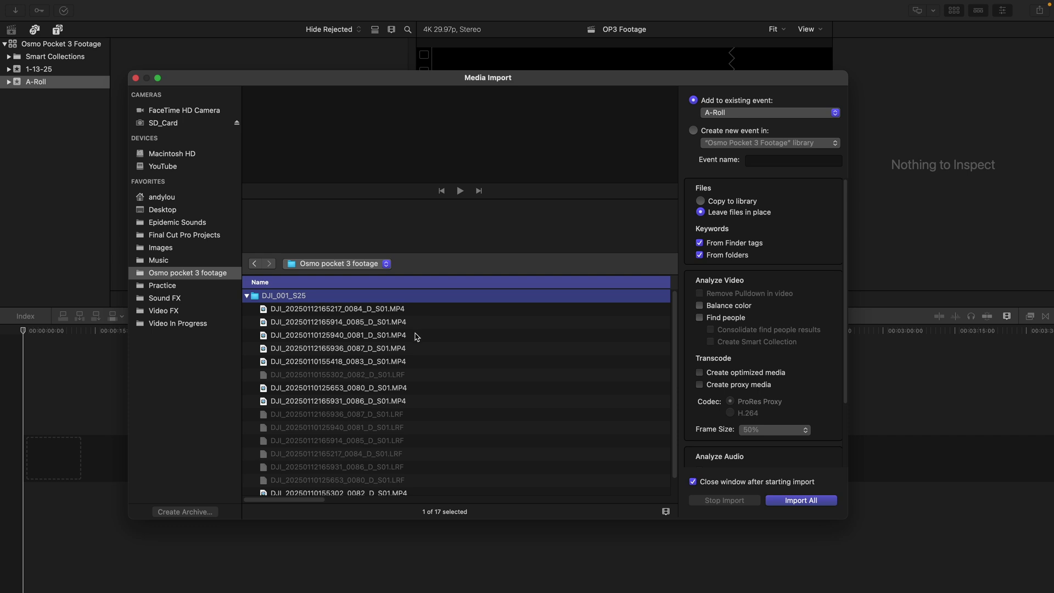
left_click(390, 311, "shift")
left_click(388, 324, "shift")
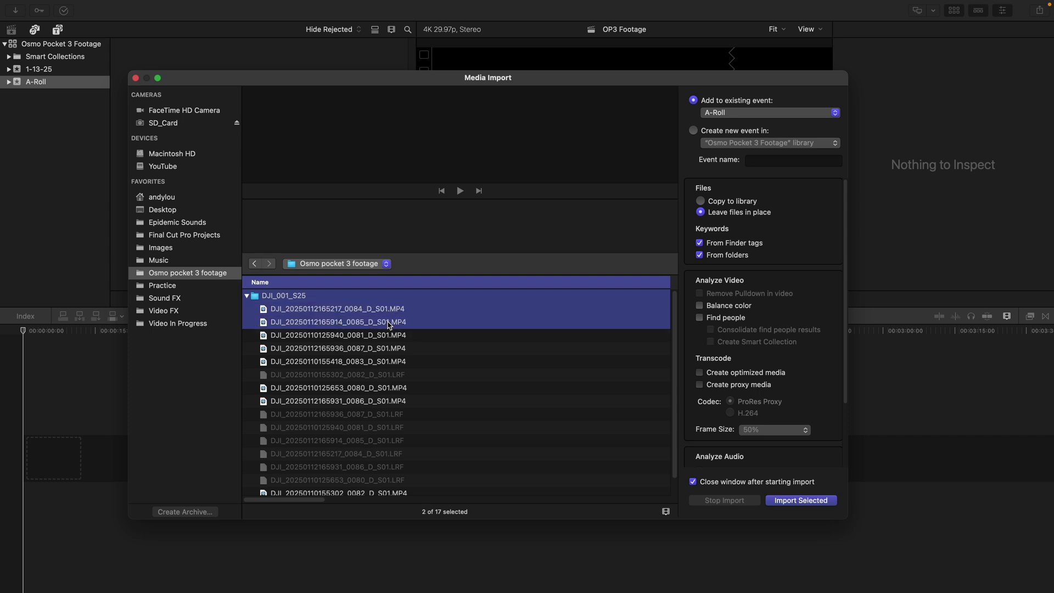
left_click(388, 361, "super")
left_click(389, 348, "super")
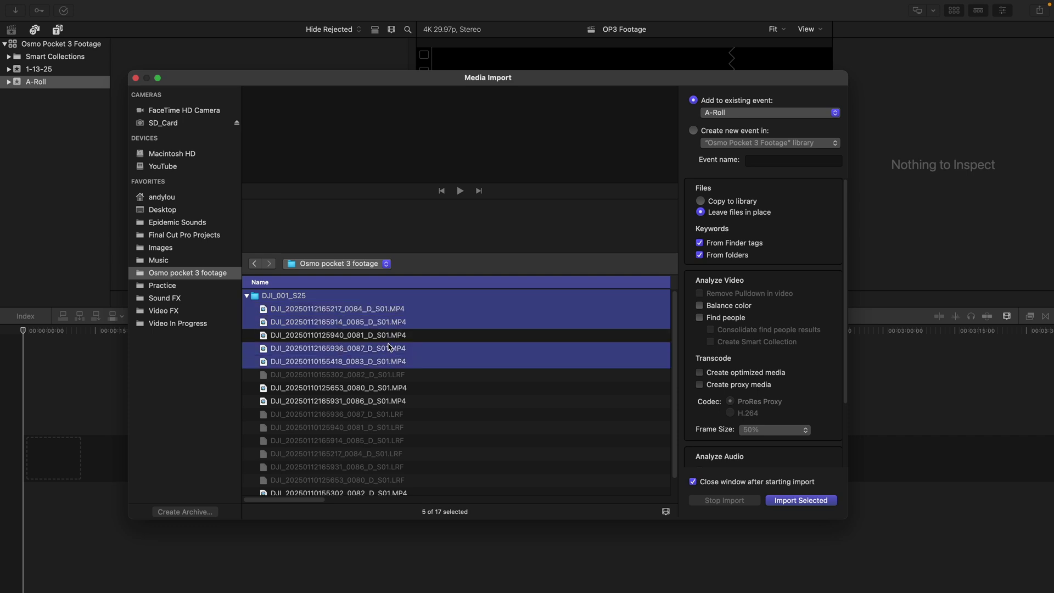
left_click(389, 336, "super")
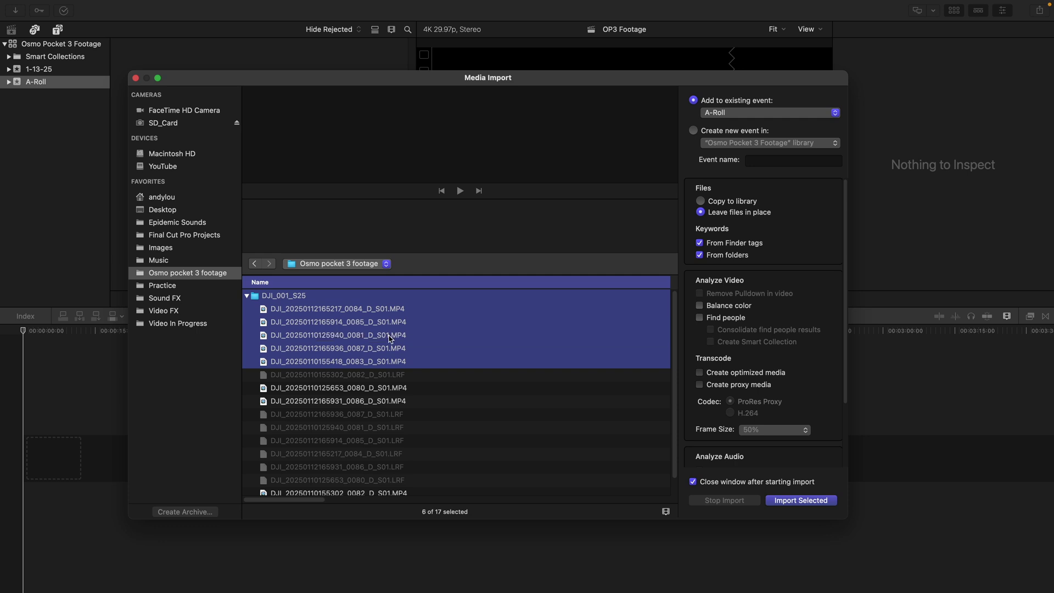
Step: Reselect the MP4 clips from 0084 through 0082, eight in all, without the LRF files
left_click(386, 409)
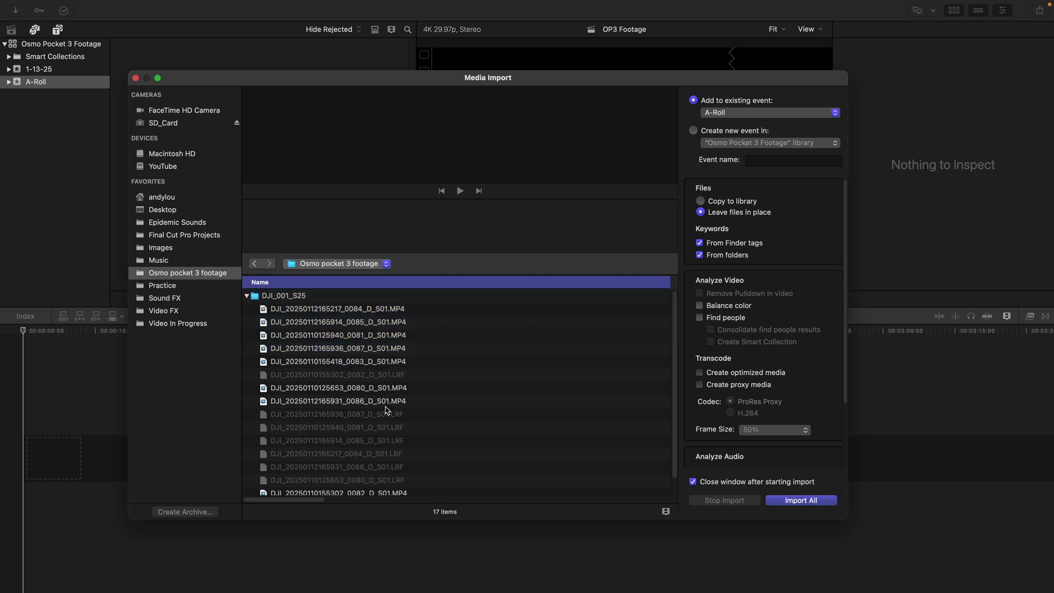
left_click(380, 309)
scroll(382, 372, "down", 1)
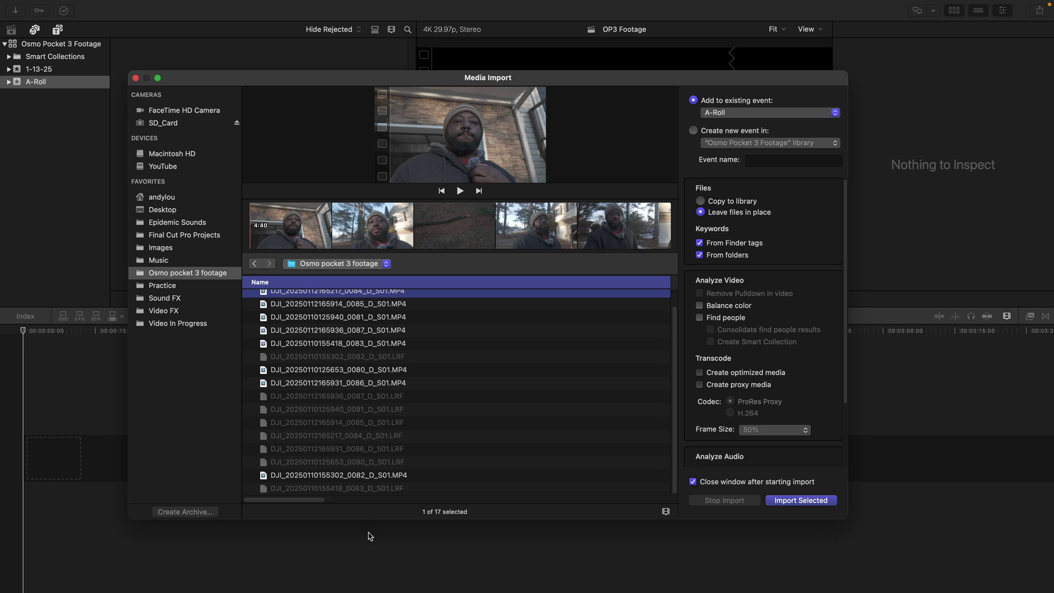
left_click(383, 475, "shift")
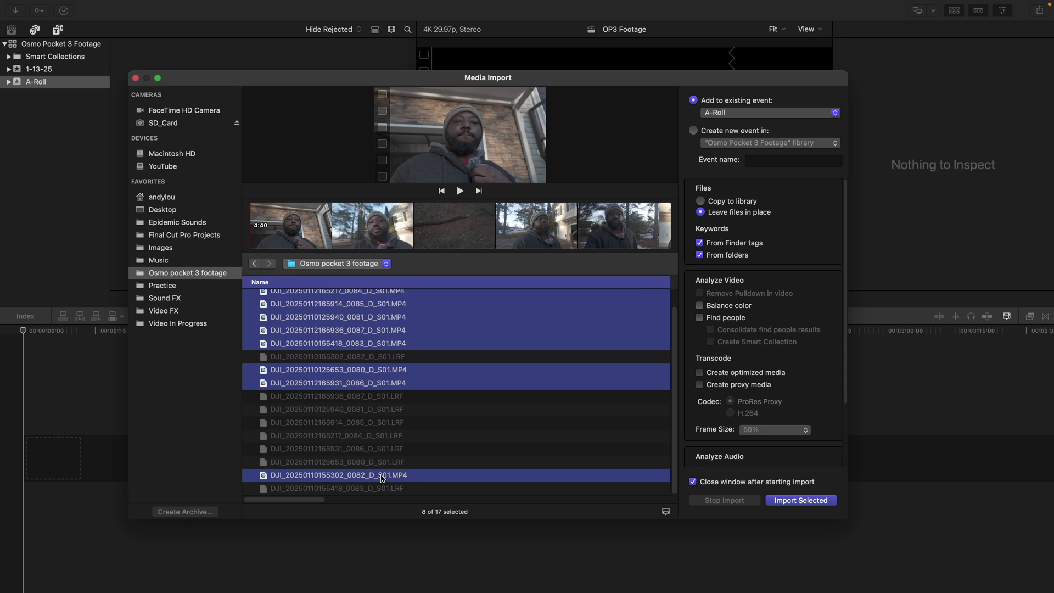
scroll(383, 478, "up", 1)
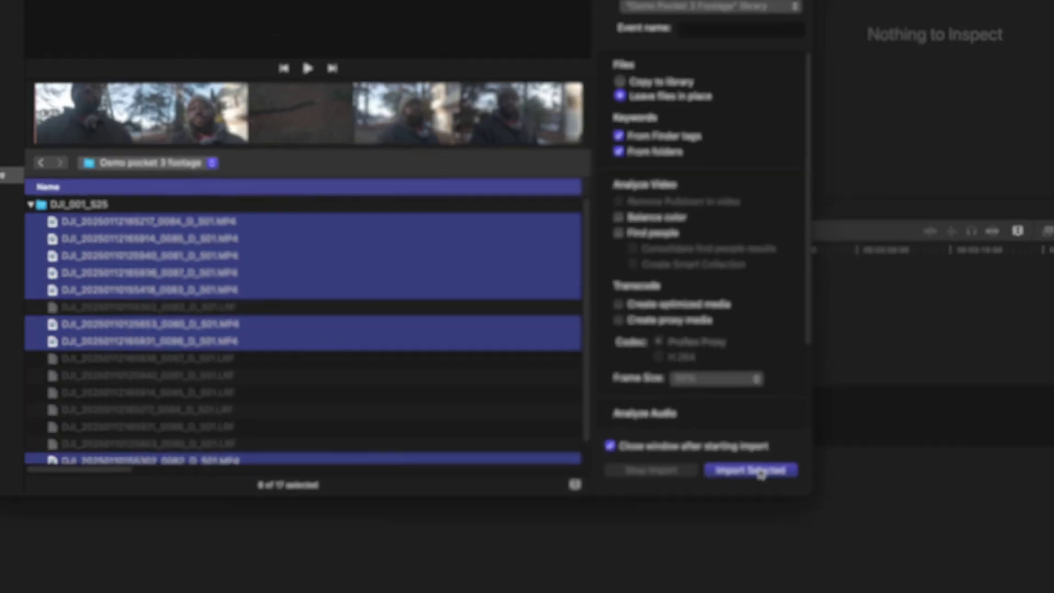
Step: Import the eight selected clips into the A-Roll event, leaving files in place
left_click(666, 411)
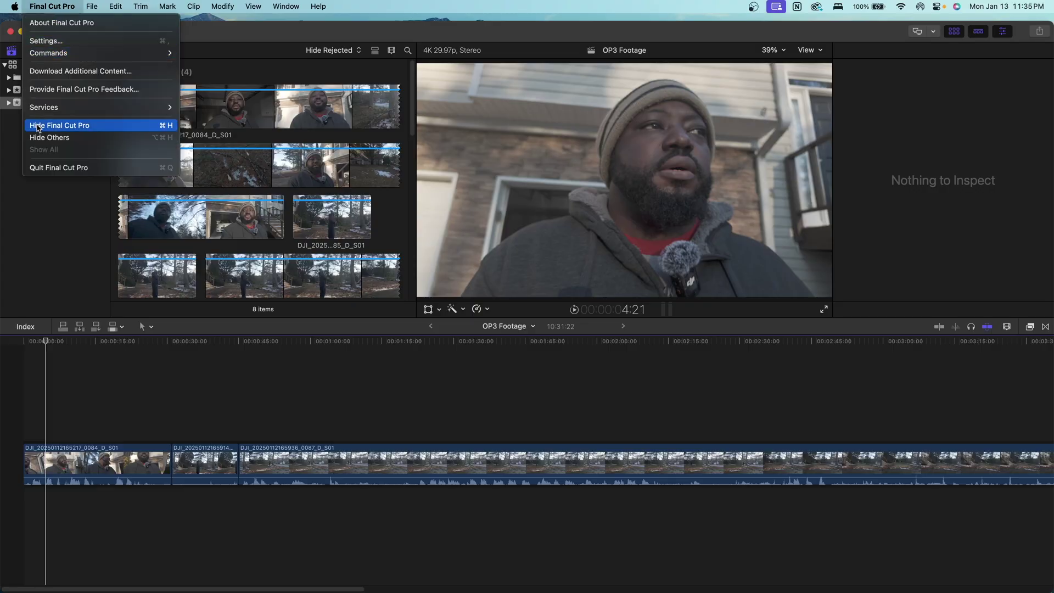
left_click(47, 169)
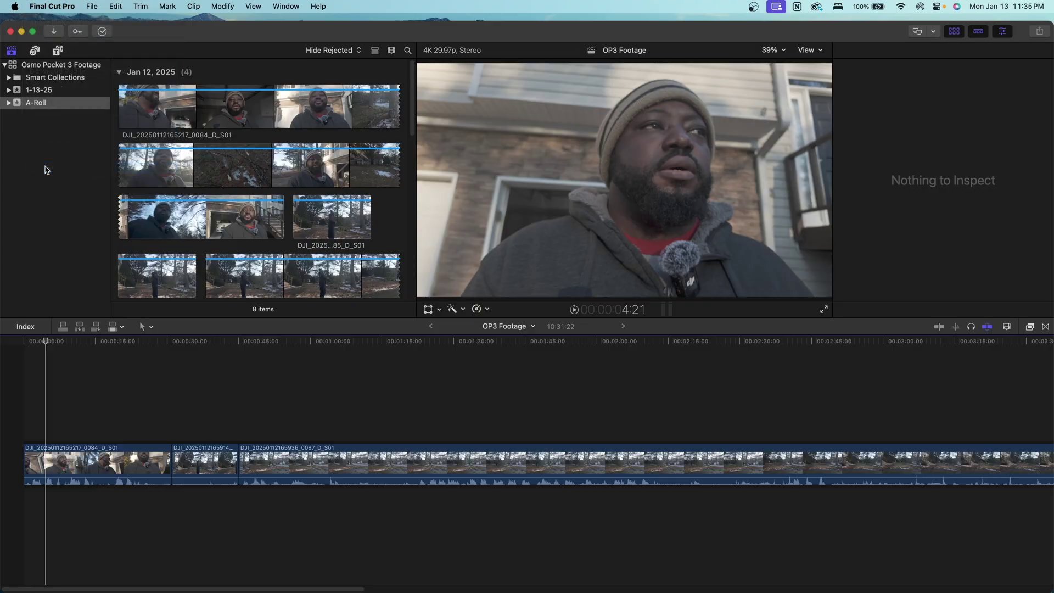